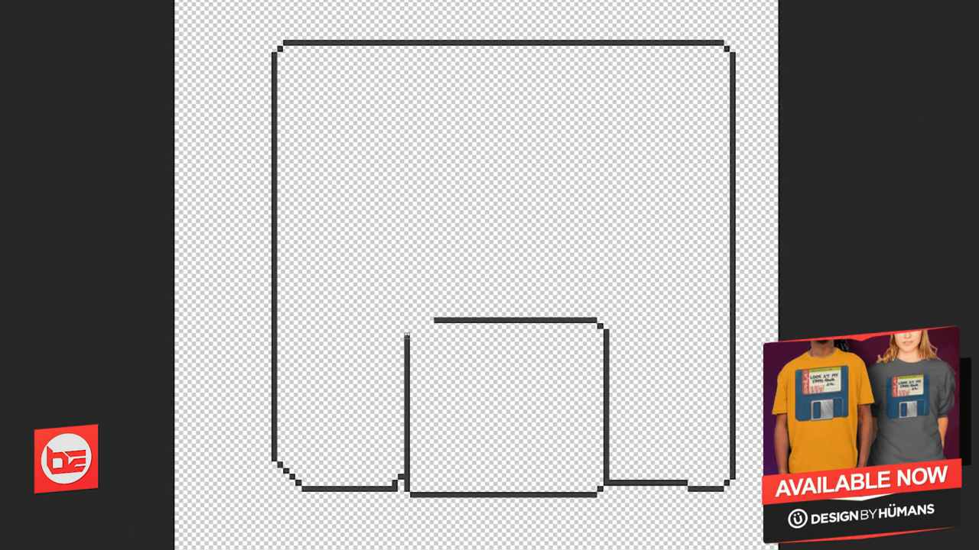
# Erase the stray pixels at the top of the shutter's left edge.
pyautogui.press('e')
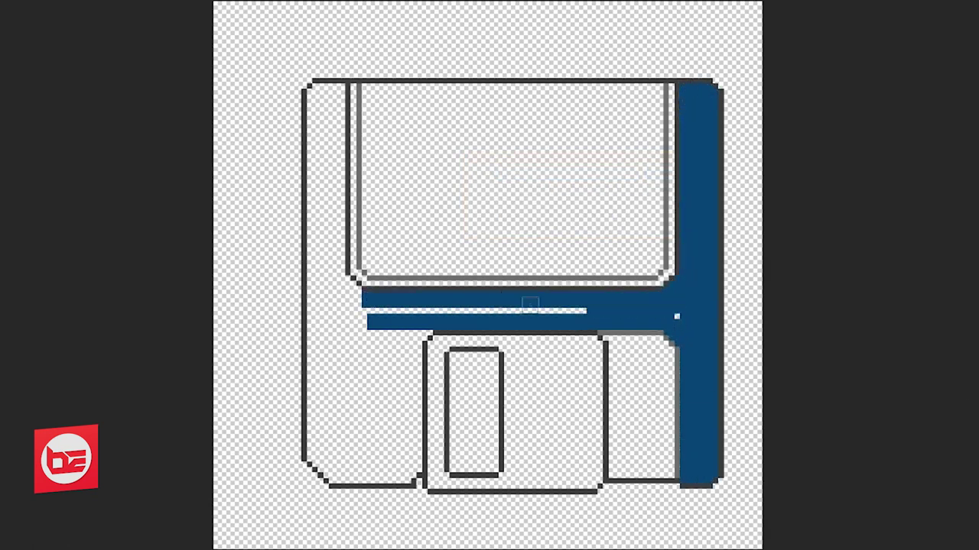
# Fill the left side of the body blue, including the band below the label and the thin left strip.
pyautogui.click(413, 462)
pyautogui.click(336, 98)
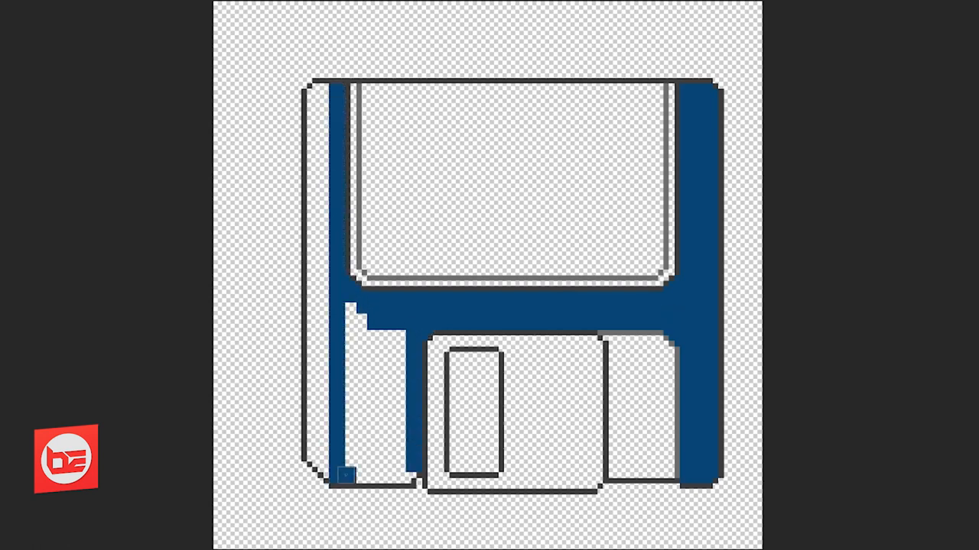
pyautogui.moveTo(352, 459); pyautogui.dragTo(357, 331)
pyautogui.click(376, 335)
pyautogui.click(323, 428)
pyautogui.click(316, 456)
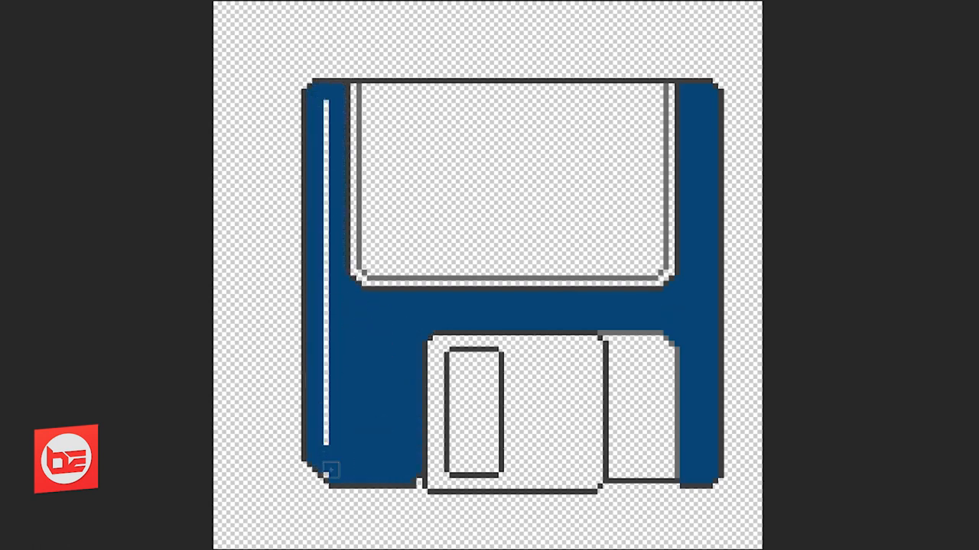
# Fill the panel beside the shutter, the strip by the label and the shutter slot blue.
pyautogui.click(668, 467)
pyautogui.click(616, 459)
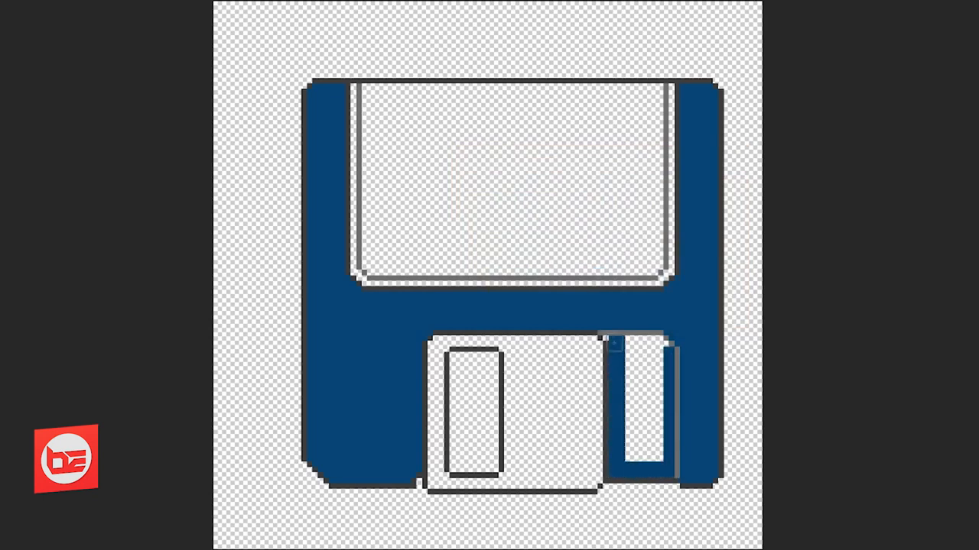
pyautogui.click(656, 344)
pyautogui.click(633, 406)
pyautogui.click(662, 277)
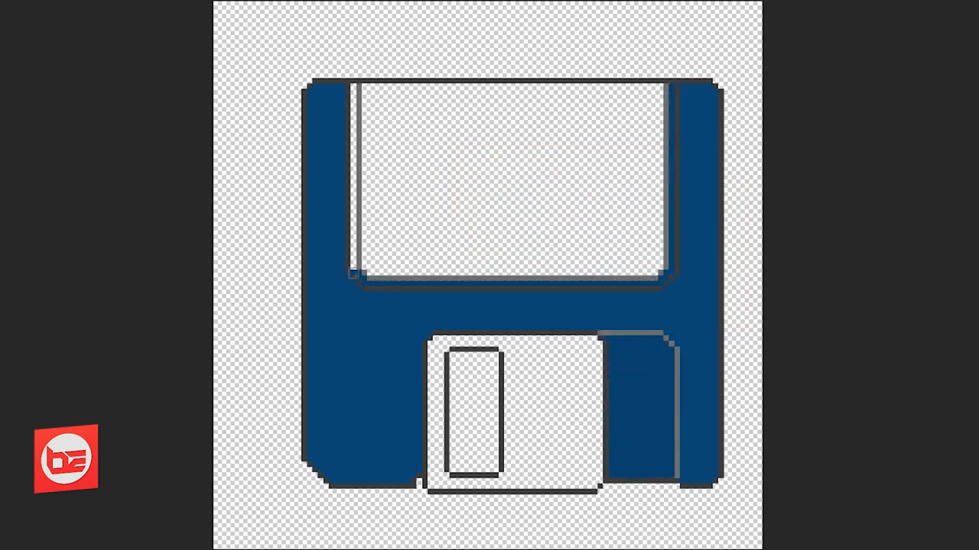
pyautogui.click(349, 262)
pyautogui.scroll(1, 617, 360)
pyautogui.click(420, 482)
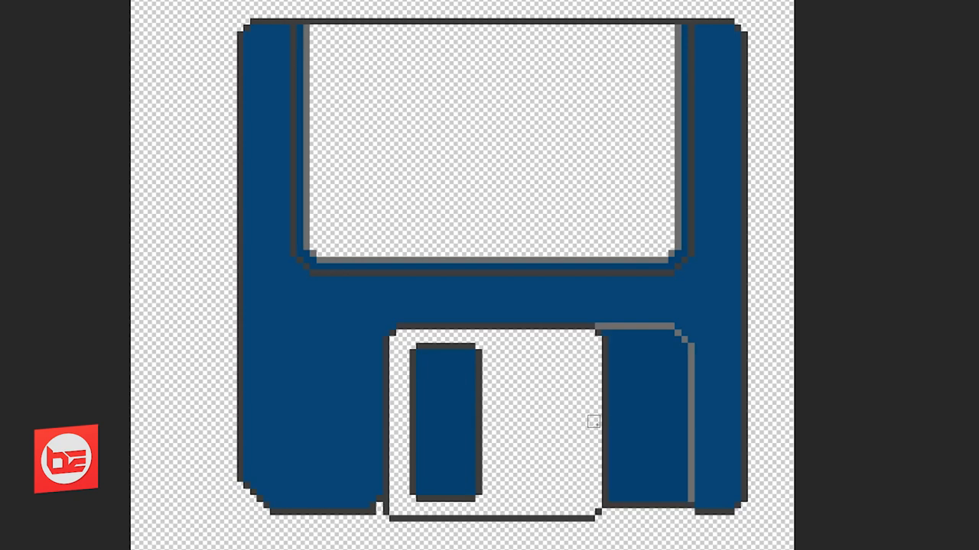
# Add a new layer for the label and paint its edges a light colour.
pyautogui.hotkey('ctrl', 'shift', 'n')
pyautogui.press('Return')
pyautogui.press('Return')
pyautogui.click(478, 509)
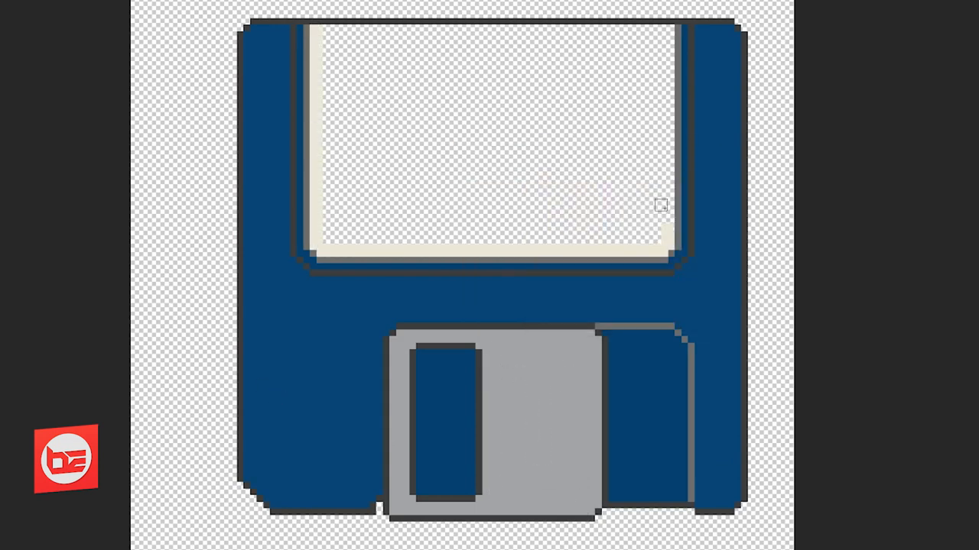
# Paint the label cream, then start a red stripe down its left edge on a new layer.
pyautogui.moveTo(326, 198)
pyautogui.mouseDown()
pyautogui.moveTo(435, 48)
pyautogui.moveTo(603, 221)
pyautogui.moveTo(356, 201)
pyautogui.moveTo(468, 180)
pyautogui.moveTo(389, 120)
pyautogui.moveTo(579, 120)
pyautogui.mouseUp()
pyautogui.hotkey('ctrl', 'shift', 'n')
pyautogui.press('Return')
pyautogui.moveTo(328, 36); pyautogui.dragTo(335, 249)
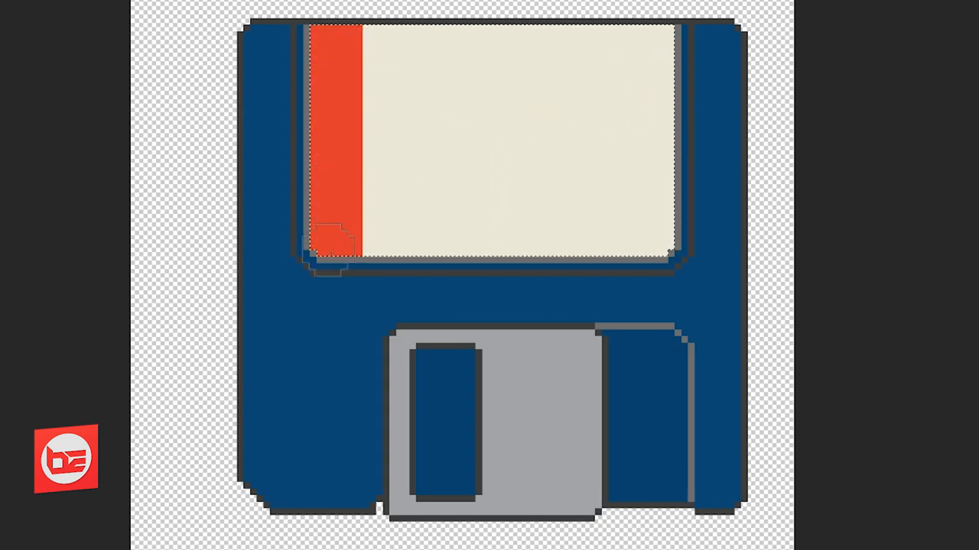
pyautogui.rightClick(575, 94)
pyautogui.doubleClick(651, 206)
# Paint a yellow band across the label top, widen the red stripe and save the artwork.
pyautogui.moveTo(385, 44); pyautogui.dragTo(673, 42)
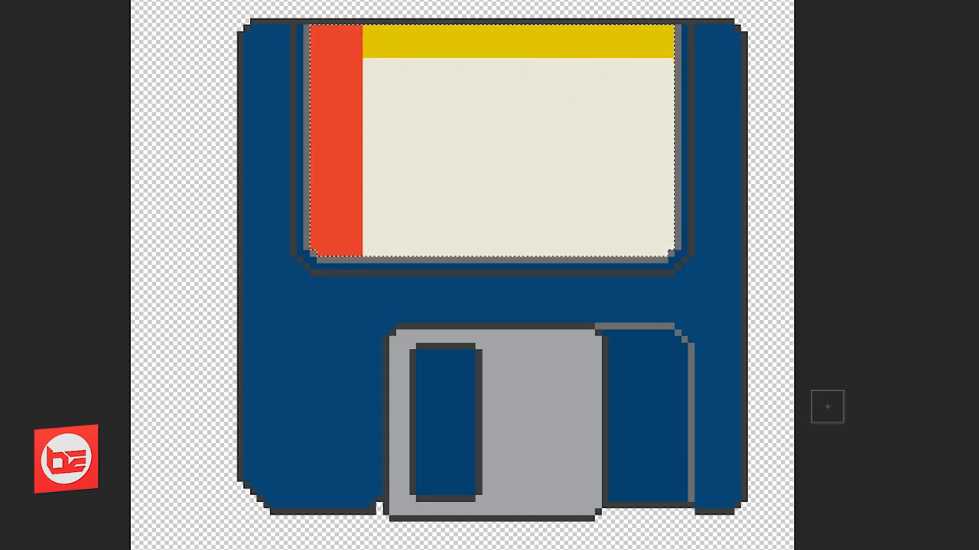
pyautogui.moveTo(352, 34); pyautogui.dragTo(352, 252)
pyautogui.hotkey('ctrl', 'd')
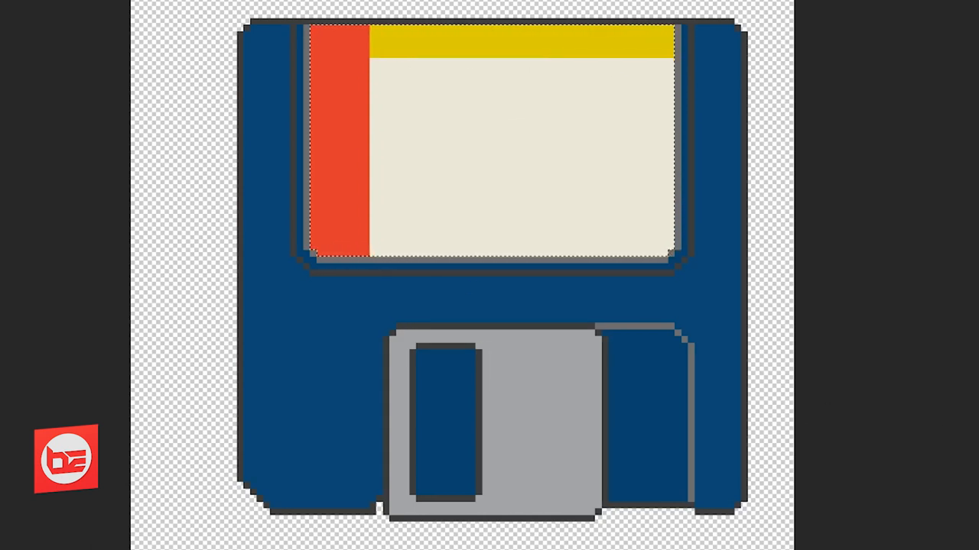
pyautogui.hotkey('ctrl', 'shift', 's')
pyautogui.press('Return')
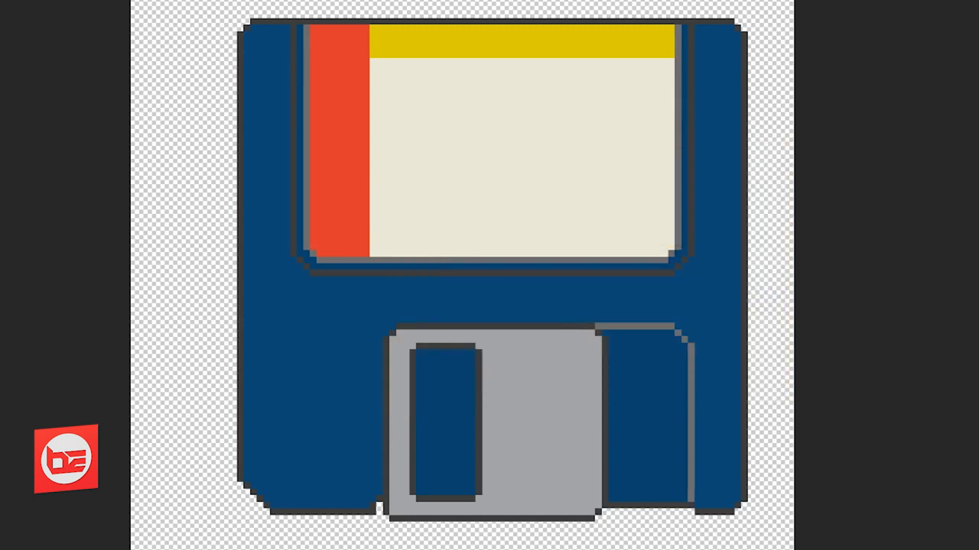
# Give the shutter layer a silver Gradient Overlay and a Drop Shadow layer style.
pyautogui.click(664, 295)
pyautogui.click(827, 276)
pyautogui.press('Return')
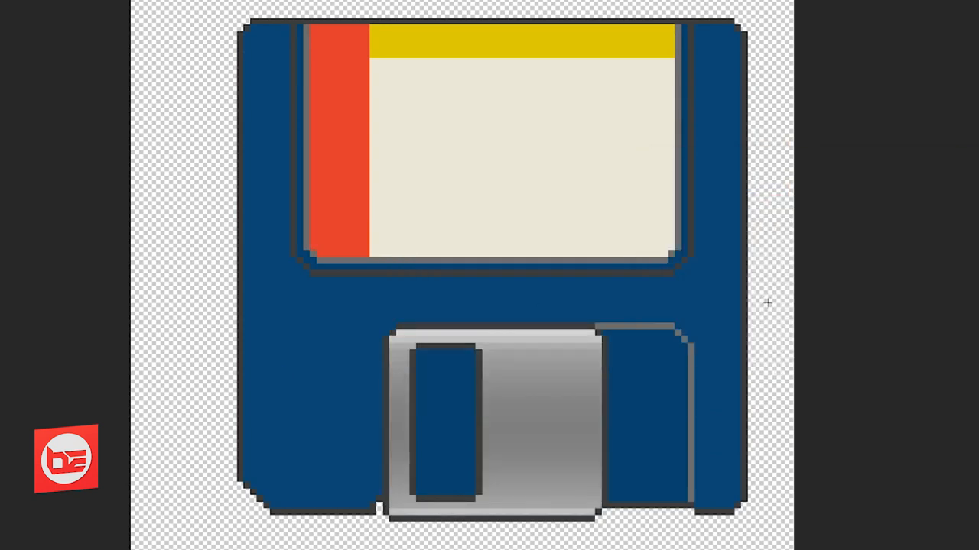
pyautogui.click(663, 329)
pyautogui.write('902')
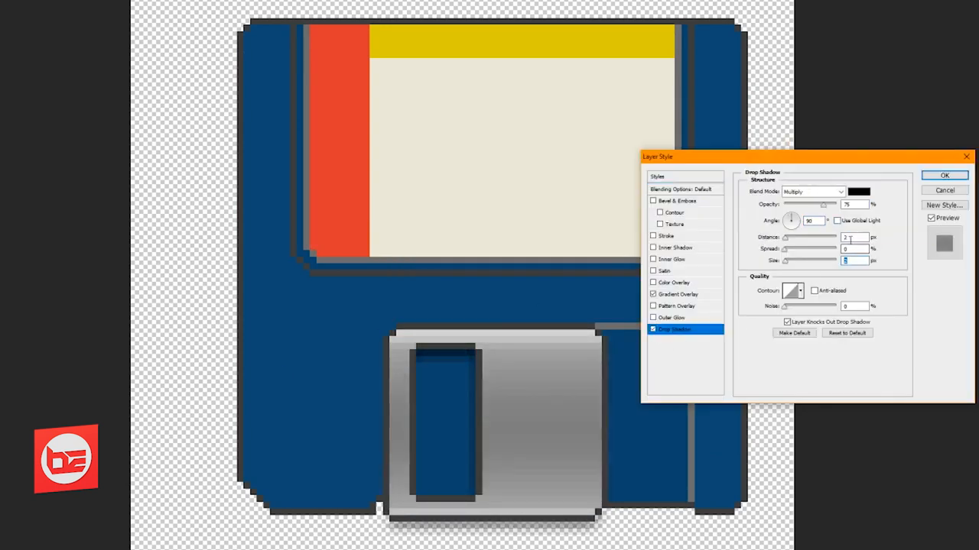
pyautogui.press('Return')
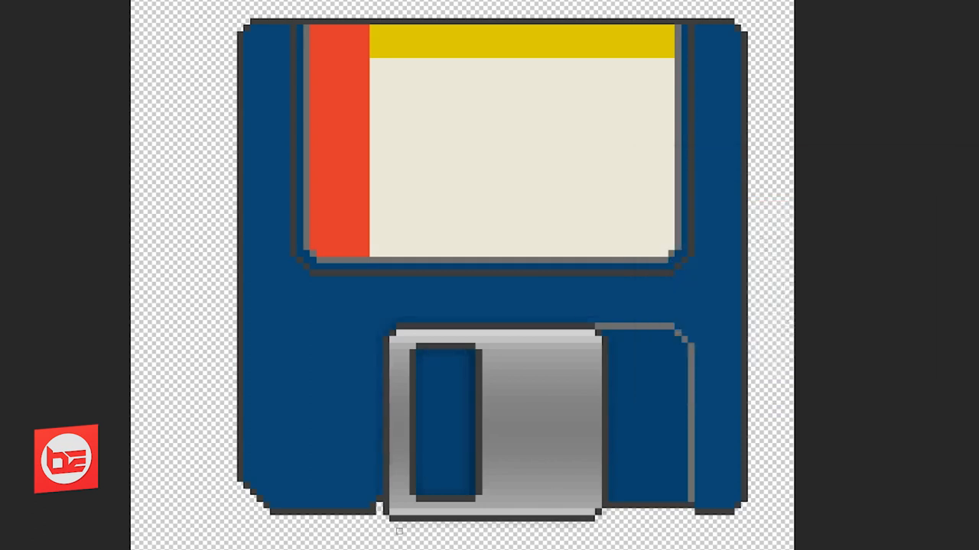
# Add a shine layer, shift the white streaks right across the shutter and commit their placement.
pyautogui.hotkey('ctrl', 'shift', 'n')
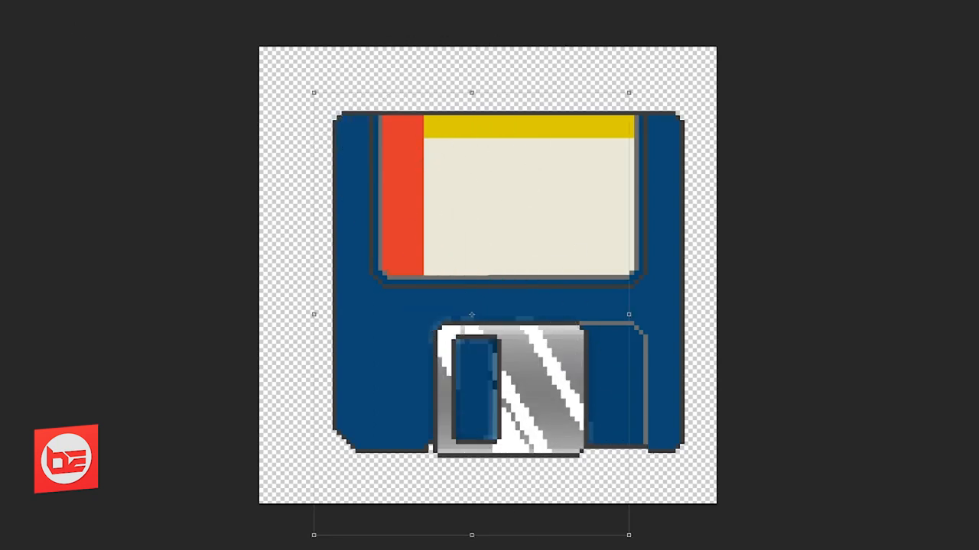
pyautogui.moveTo(461, 270); pyautogui.dragTo(533, 271)
pyautogui.press('Return')
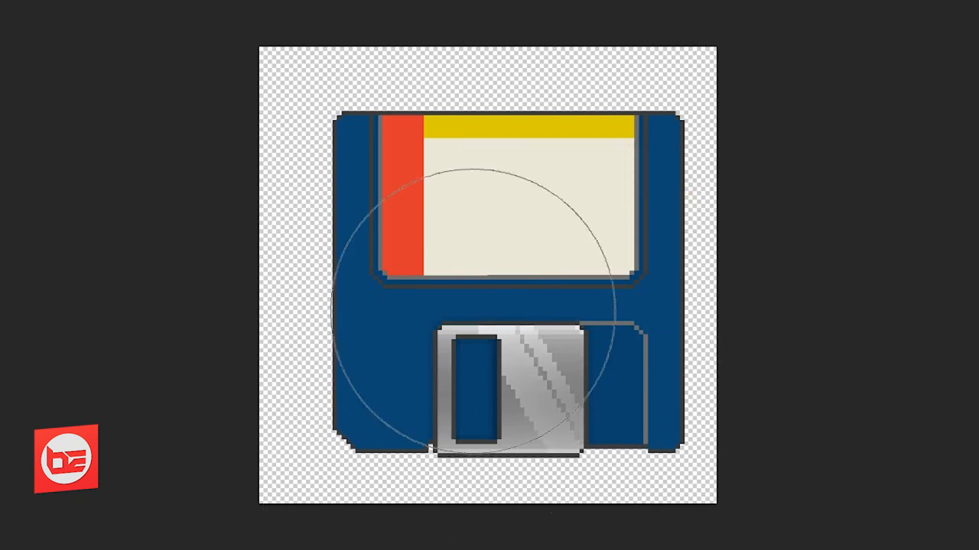
pyautogui.rightClick(504, 385)
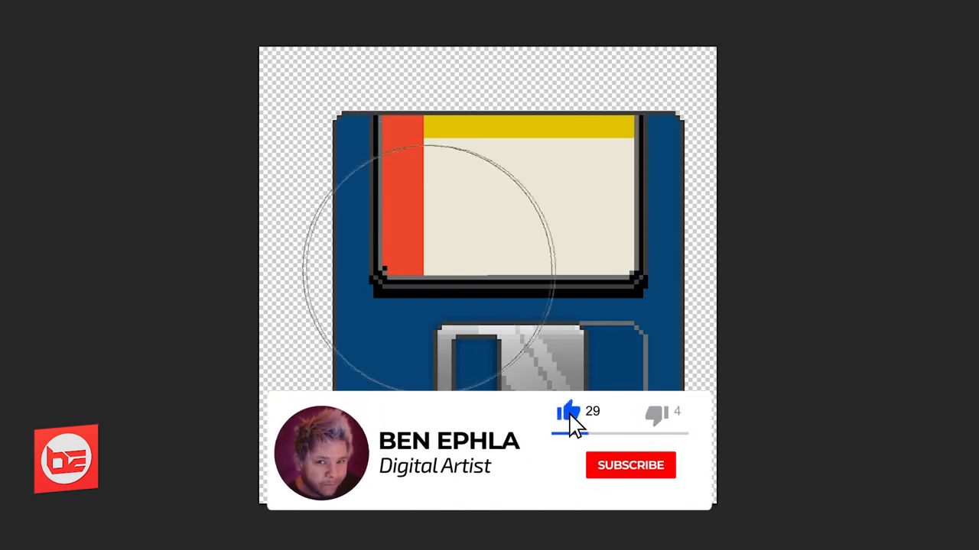
# Set a large soft brush for shading the label window edges.
pyautogui.rightClick(562, 337)
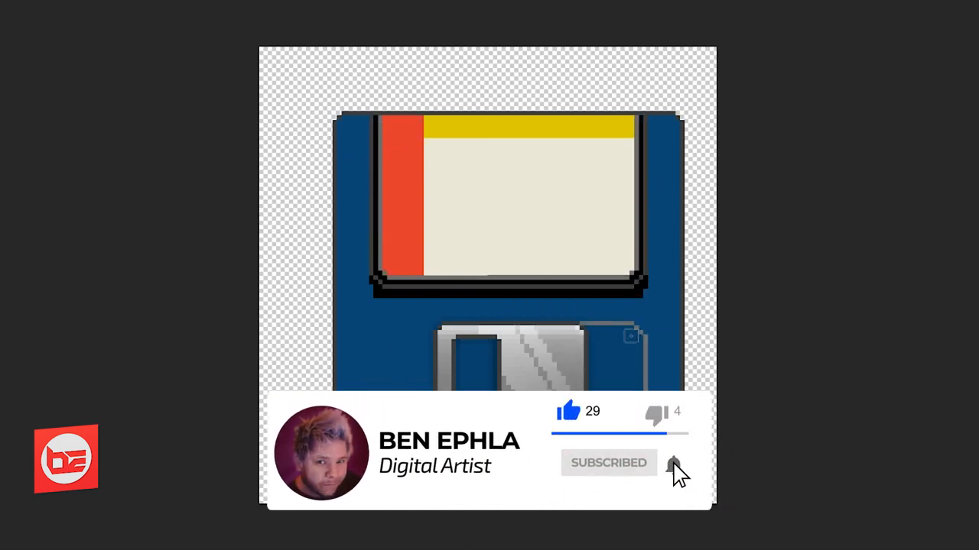